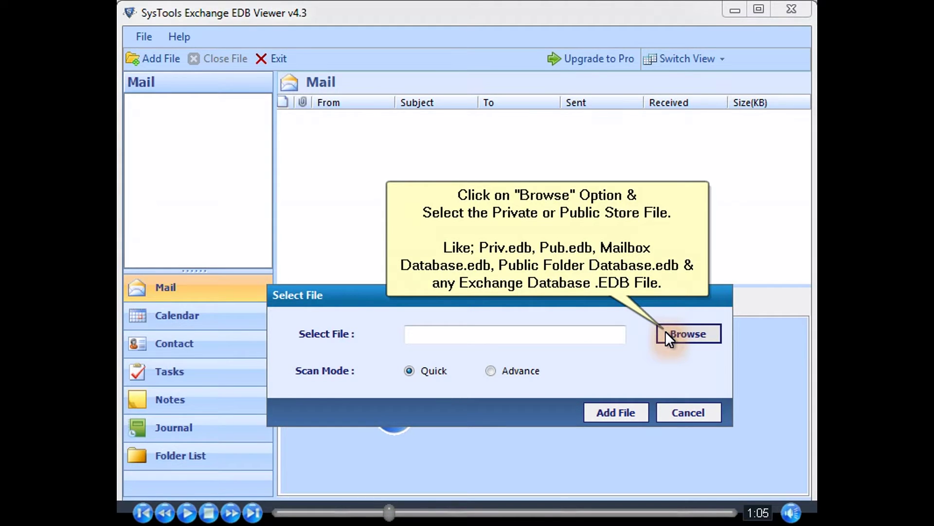
- Browse the disk for the Exchange EDB file to load with Quick scan mode
left_click(664, 331)
- Select Mailbox Database.edb from the D drive and run its Quick scan to completion
left_click(387, 120)
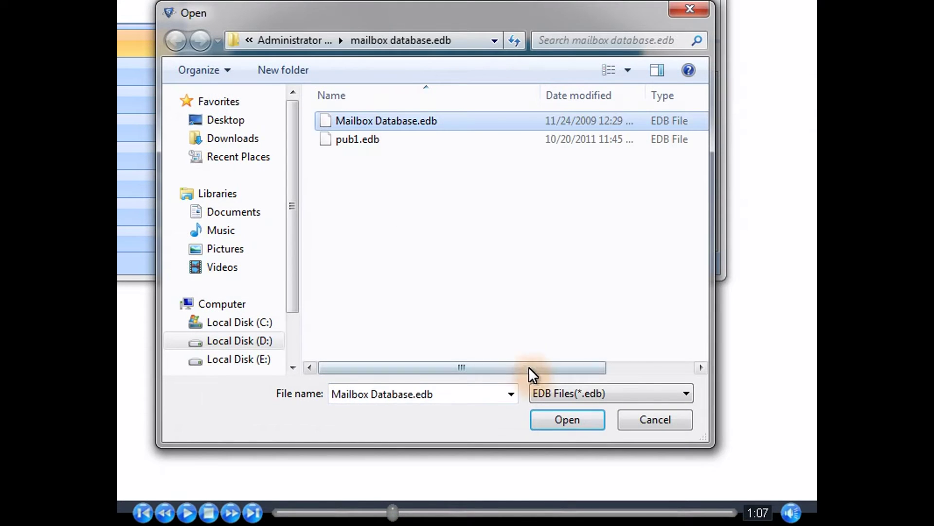
left_click(568, 419)
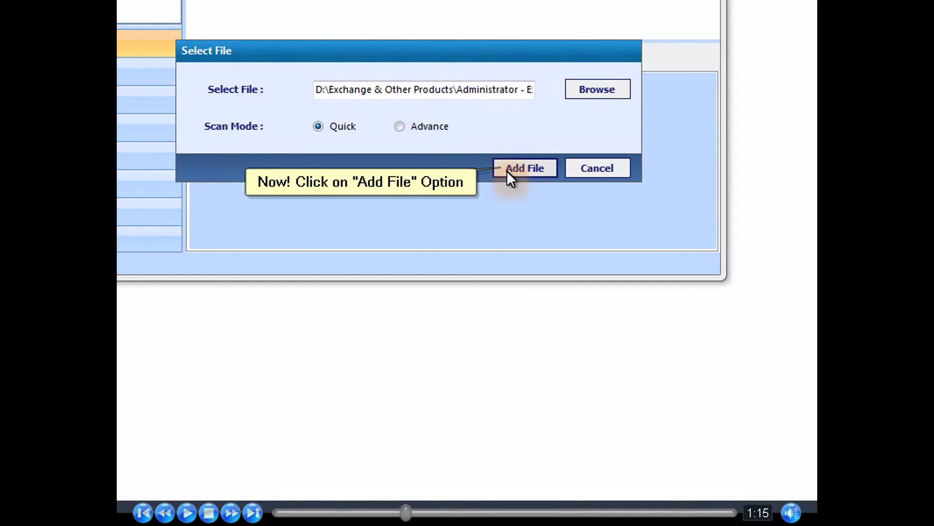
left_click(507, 170)
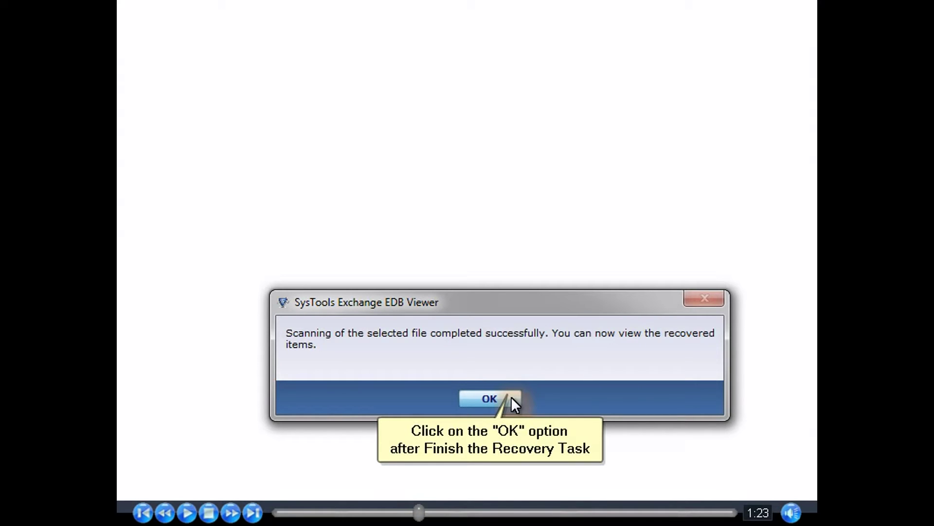
- Dismiss the scan-complete message, expand the last mailbox and open its Inbox
left_click(510, 398)
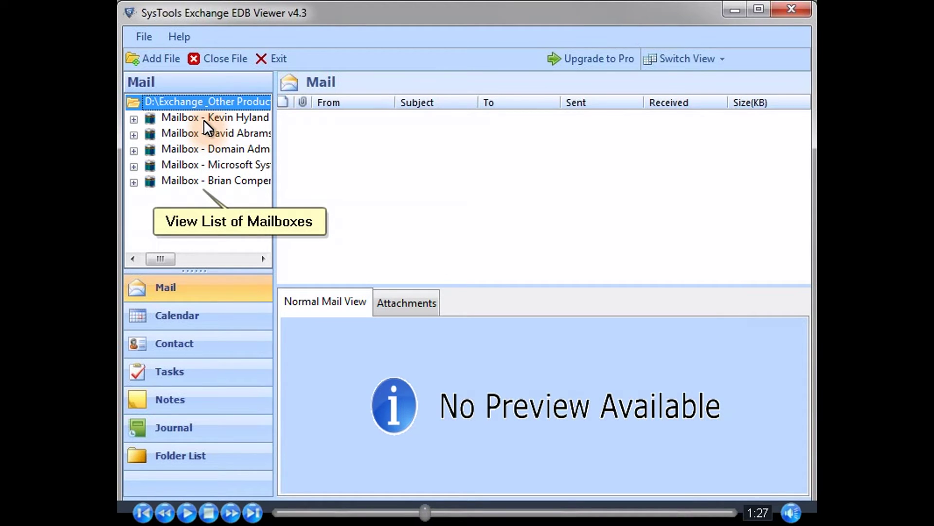
left_click(139, 185)
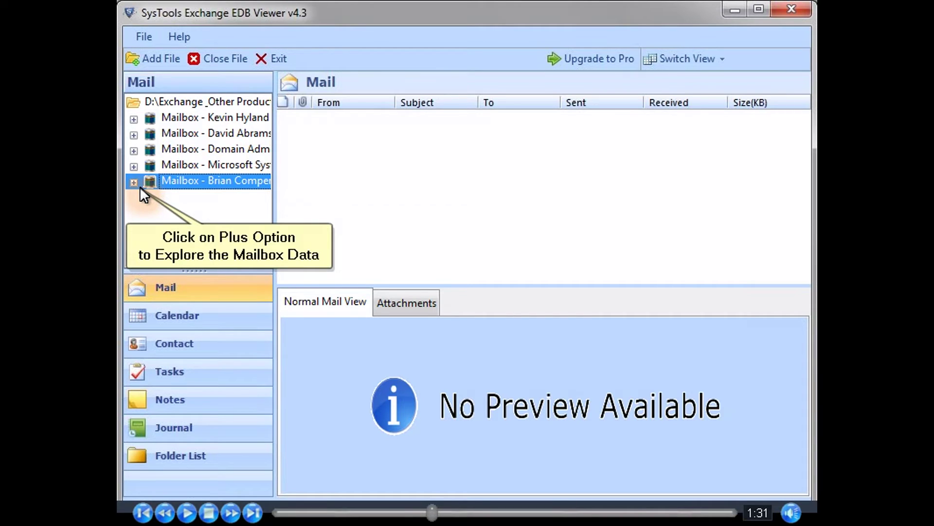
left_click(138, 183)
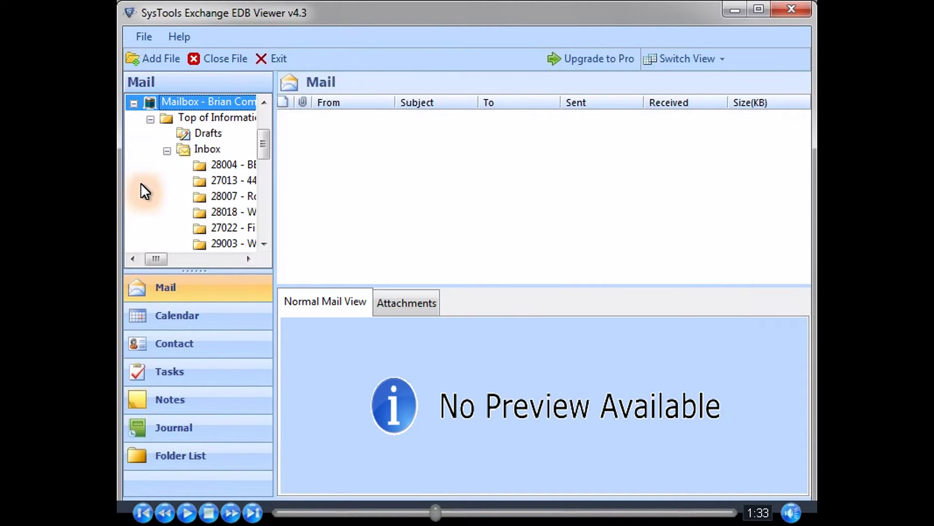
left_click(208, 146)
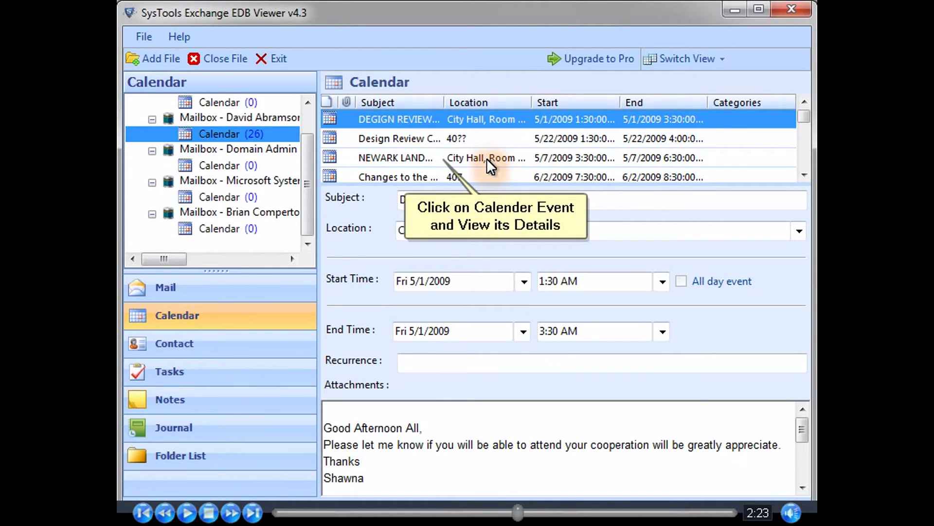
- View the NEWARK LANDMARKS event details and the first mailbox's single contact
left_click(487, 159)
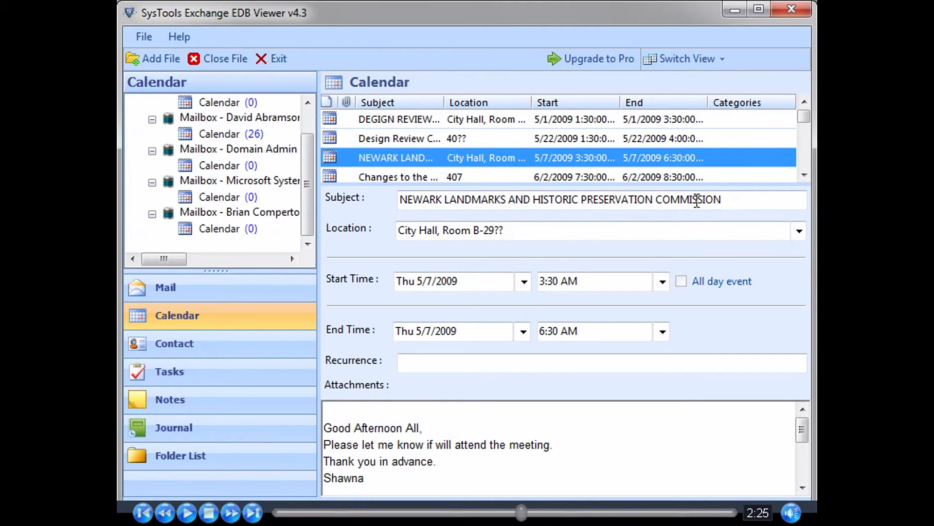
mouse_move(800, 436)
left_mouse_down()
mouse_move(802, 465)
mouse_move(807, 430)
left_mouse_up()
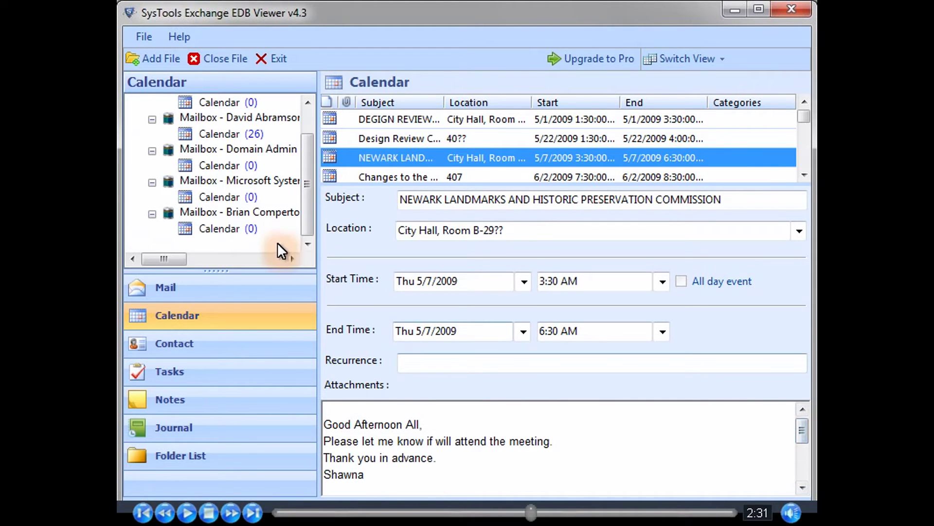
left_click(188, 350)
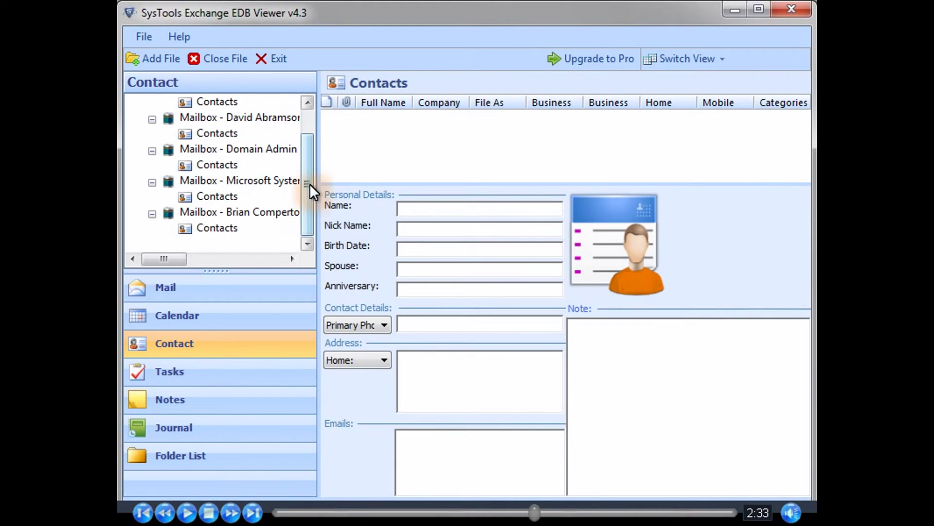
left_click_drag(309, 184, 257, 131)
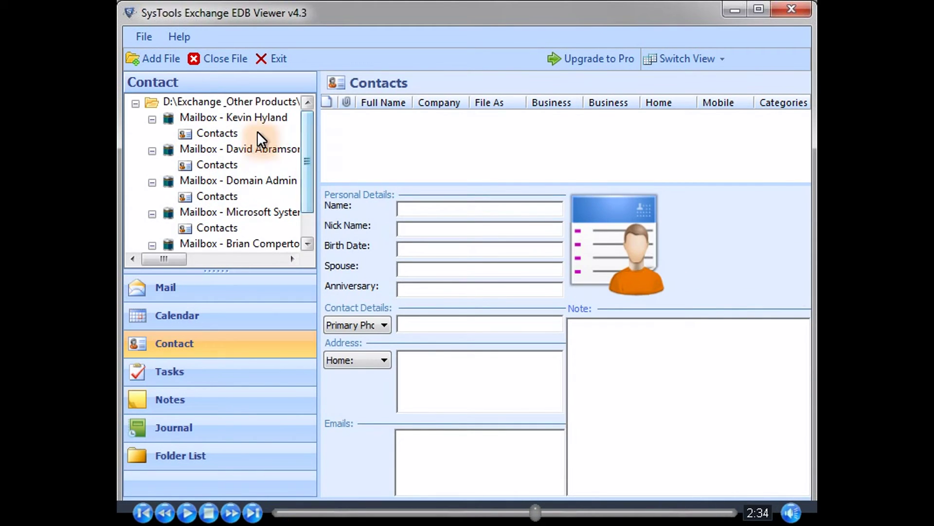
left_click(221, 134)
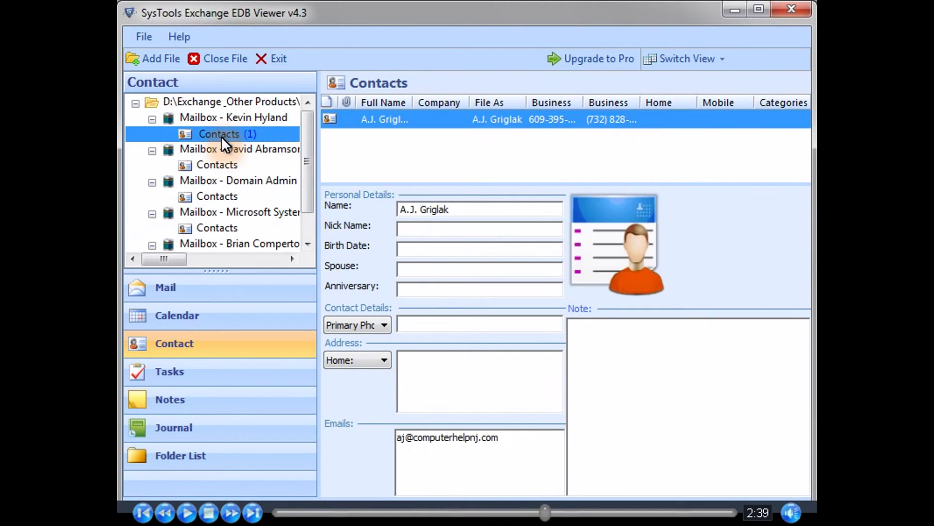
left_click(178, 370)
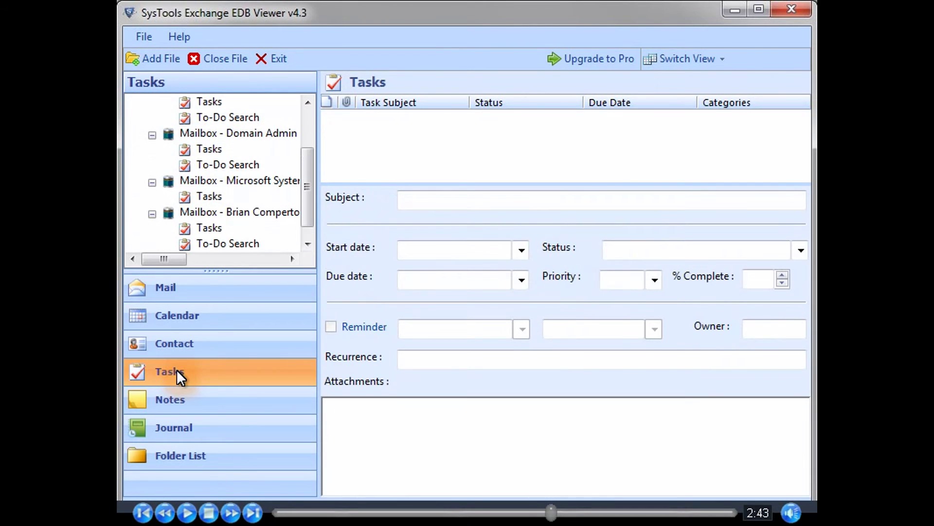
- Check the Tasks folders of all mailboxes, finding one not-started task
left_click(218, 151)
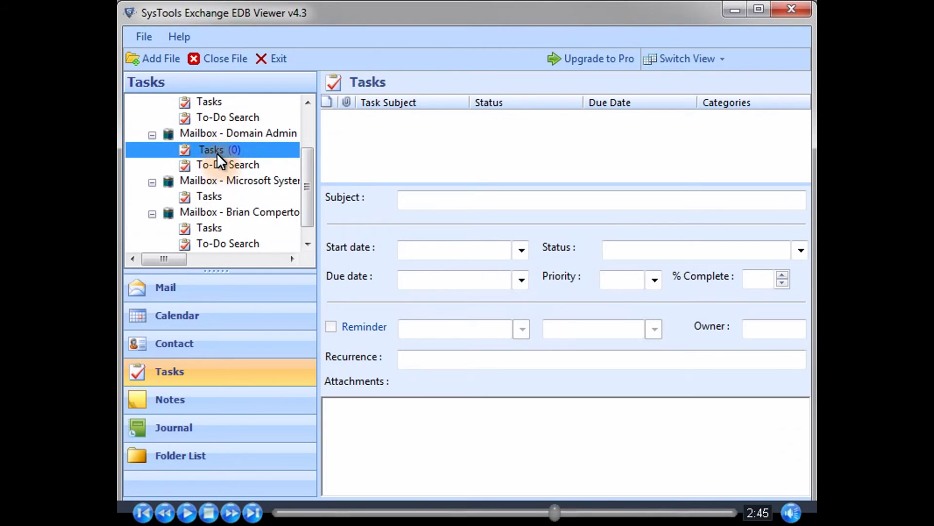
left_click(217, 195)
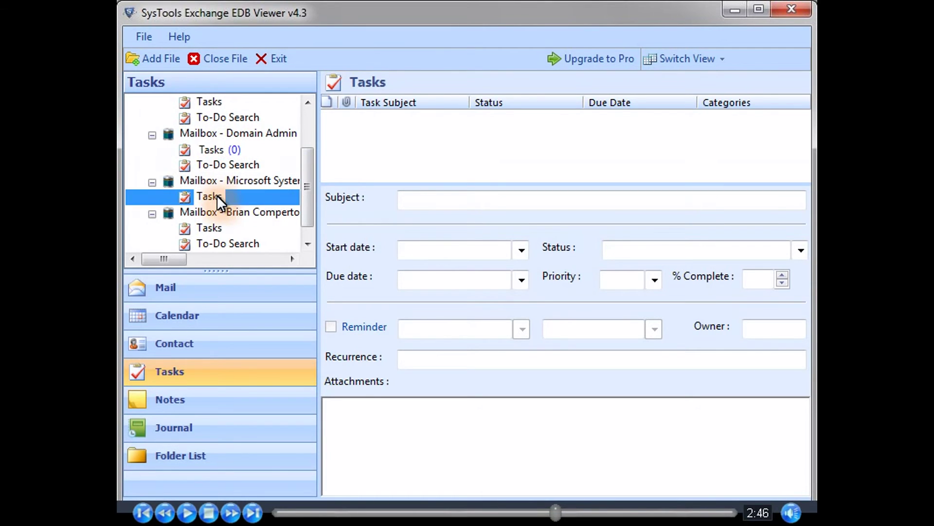
left_click(218, 223)
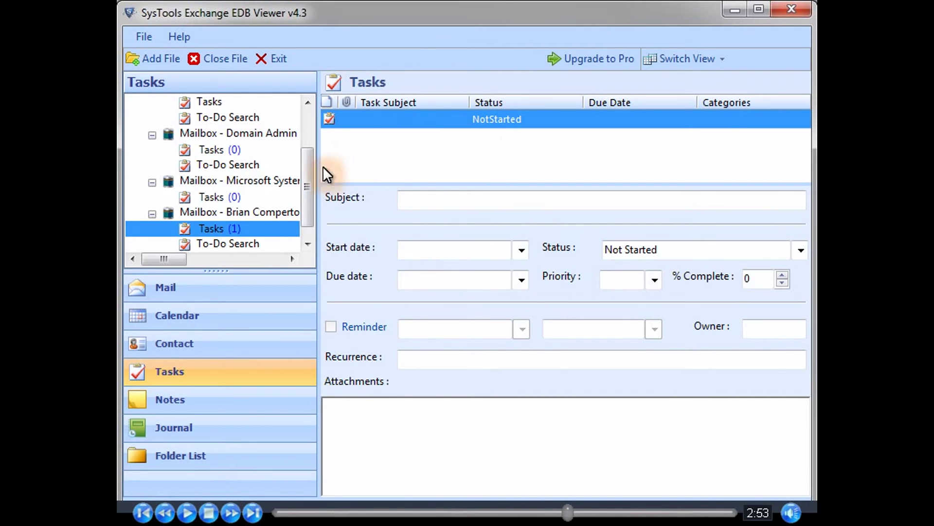
left_click(214, 105)
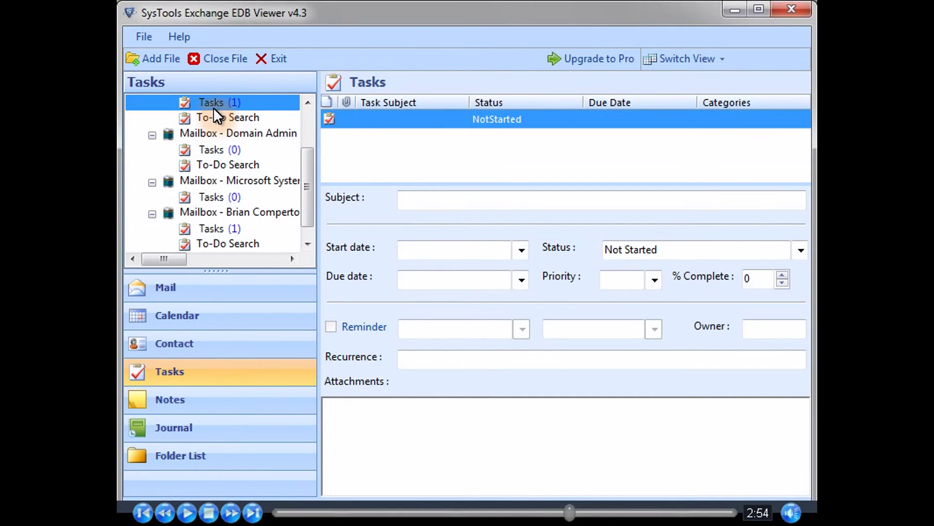
- Check every mailbox's Notes folder, confirming each holds 0 items
left_click(203, 408)
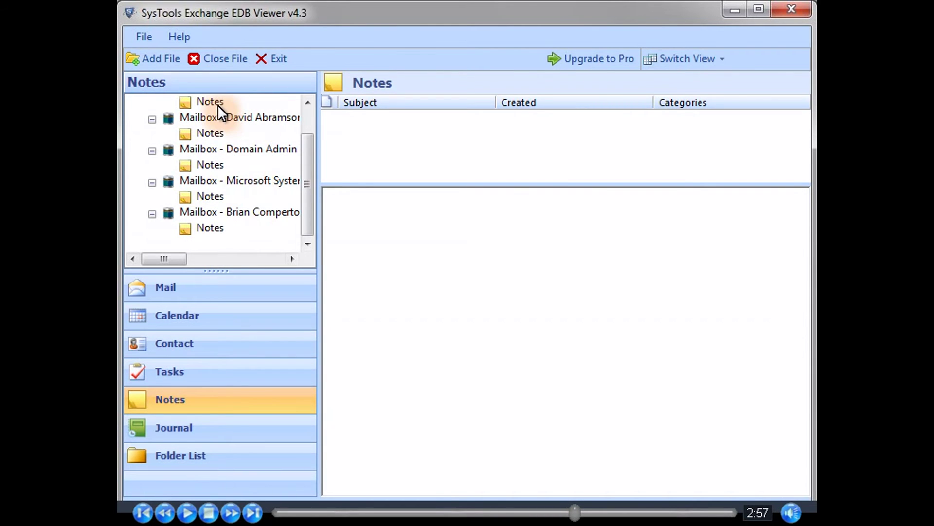
left_click(203, 227)
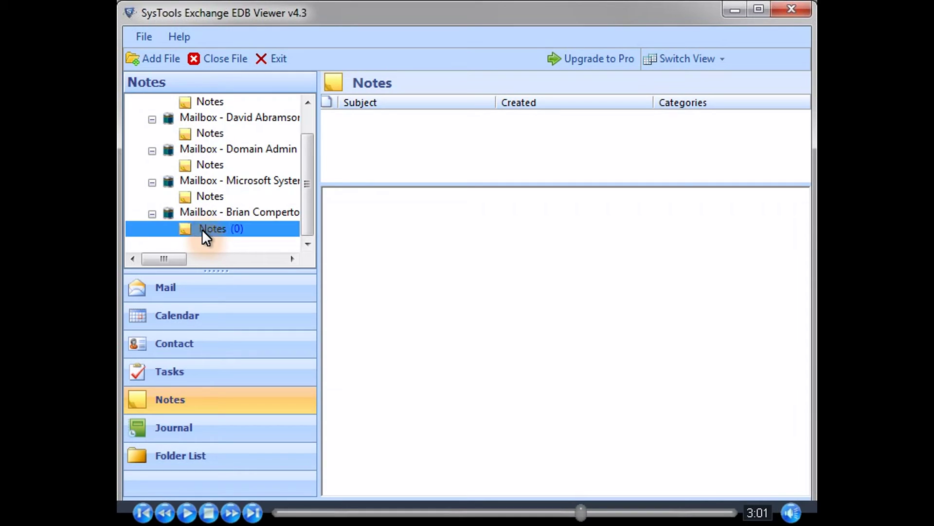
left_click(207, 197)
left_click(212, 165)
left_click(209, 134)
left_click(205, 103)
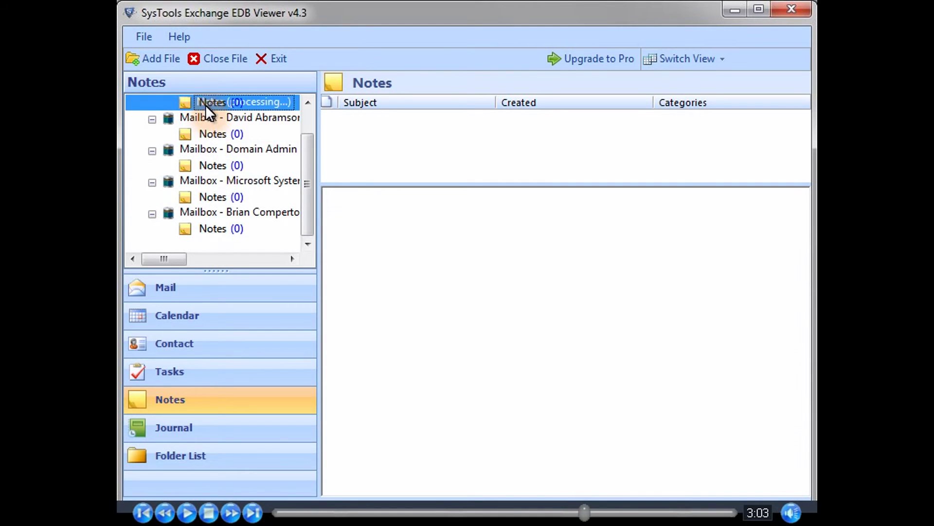
left_click(307, 102)
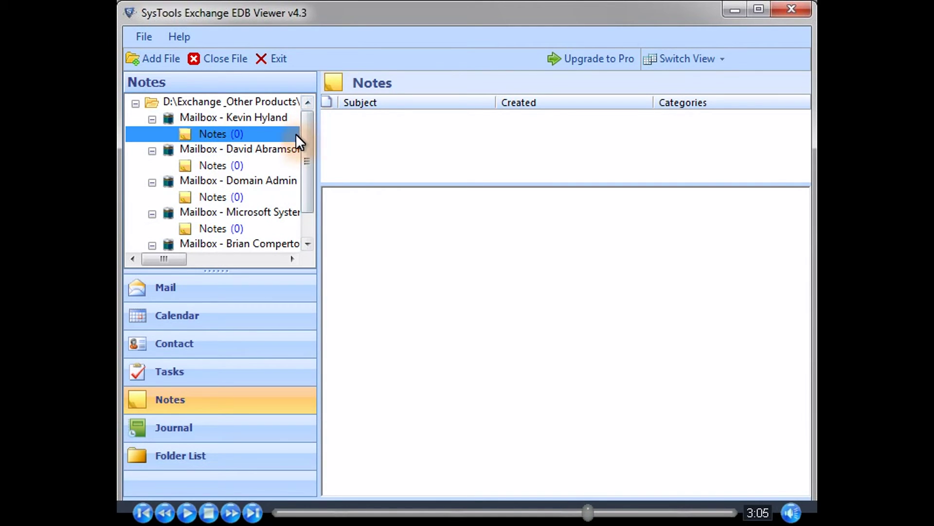
left_click(192, 435)
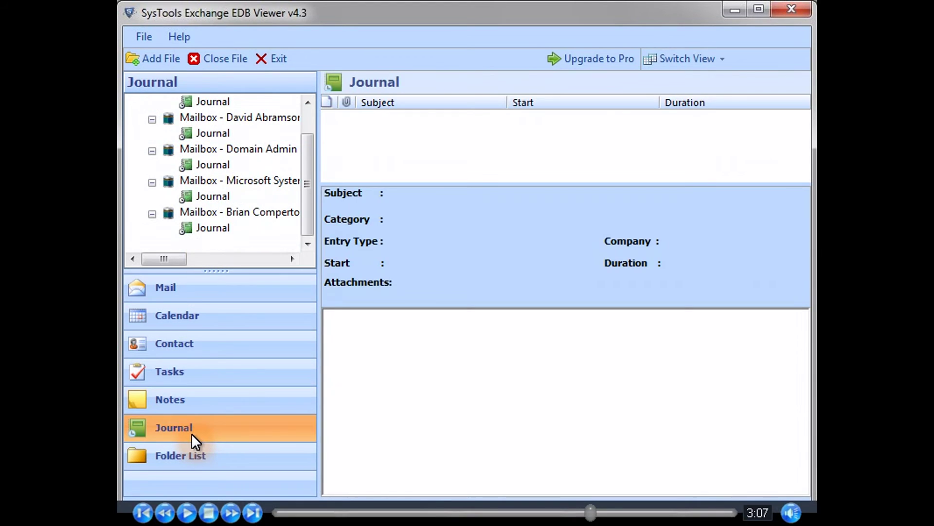
- Check the Journal folder of each mailbox, from the first to the last, confirming all are empty
left_click_drag(302, 168, 295, 121)
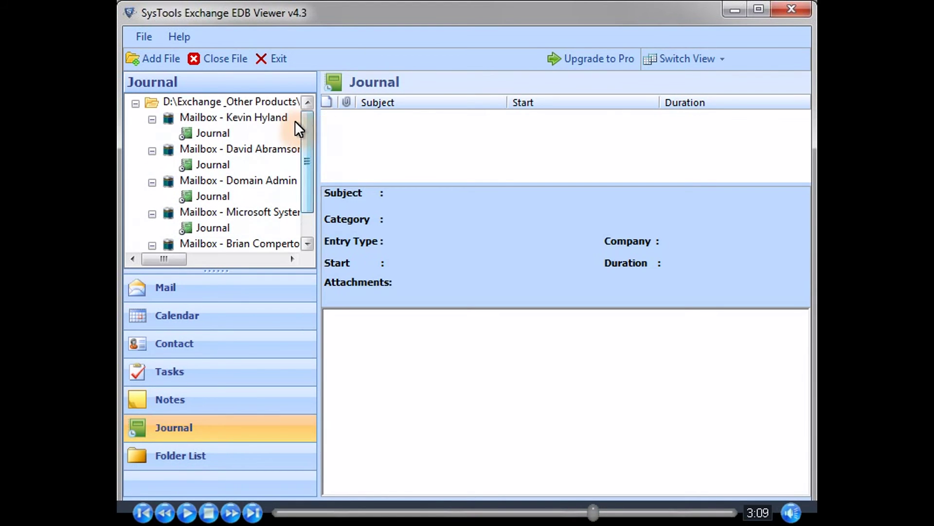
left_click(220, 132)
left_click(217, 166)
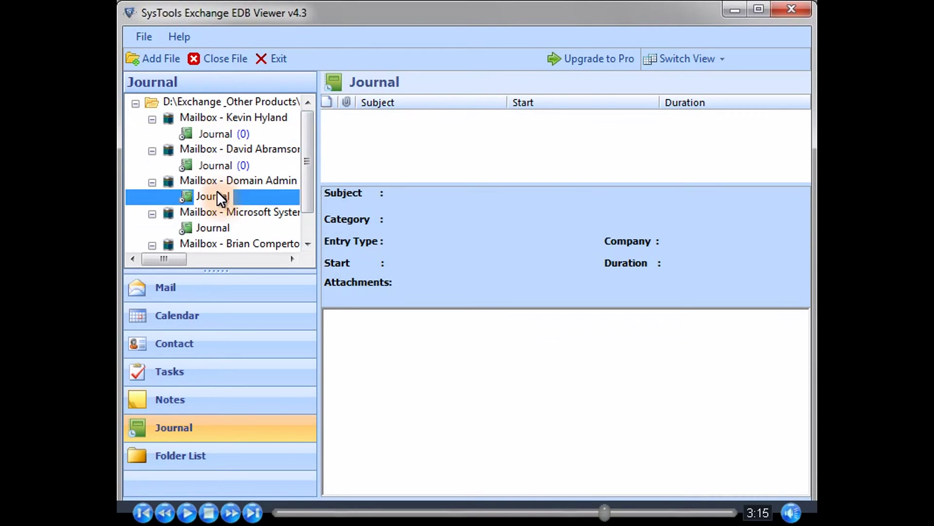
left_click(217, 196)
left_click(219, 227)
scroll(308, 197, "down", 2)
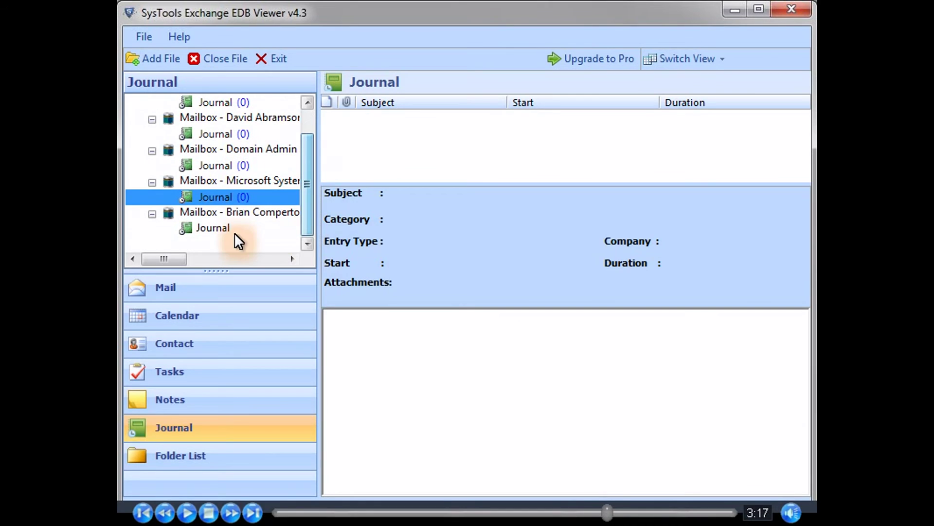
left_click(234, 233)
scroll(304, 203, "up", 3)
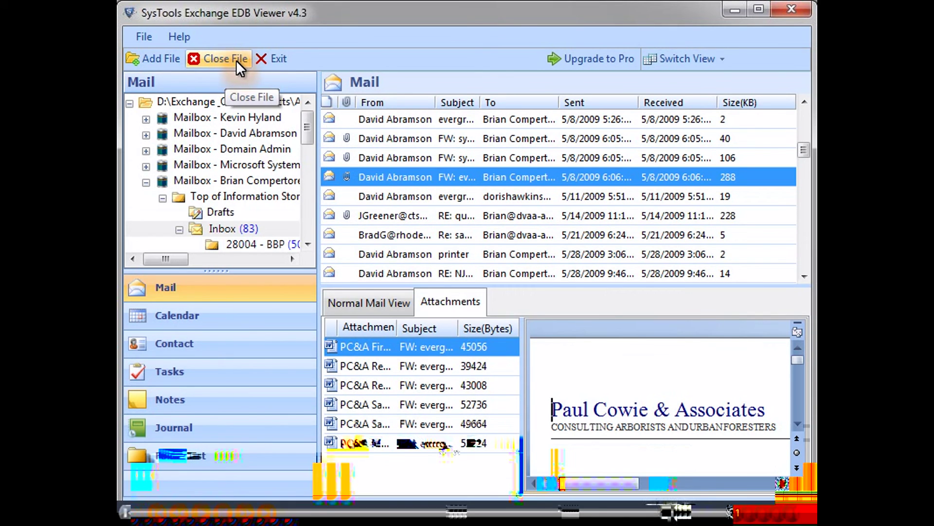
- Exit SysTools Exchange EDB Viewer and confirm closing it
left_click(272, 59)
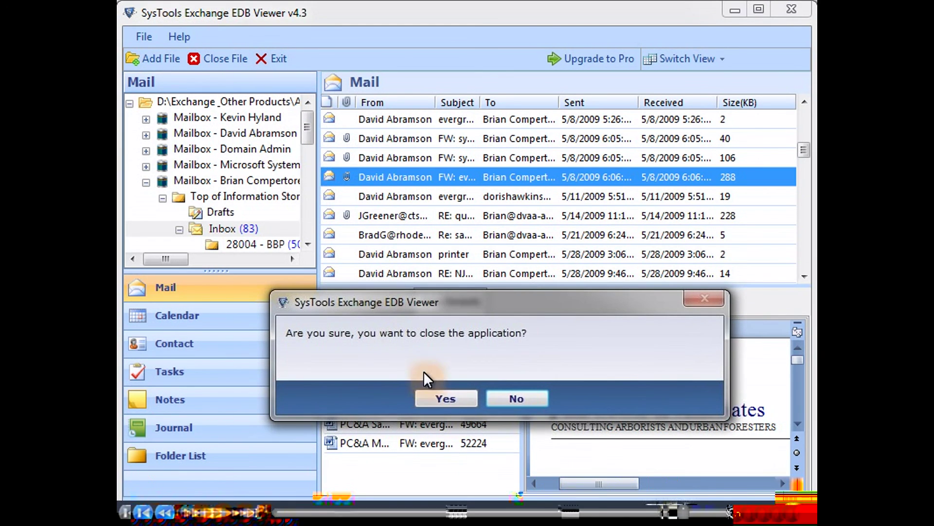
left_click(439, 397)
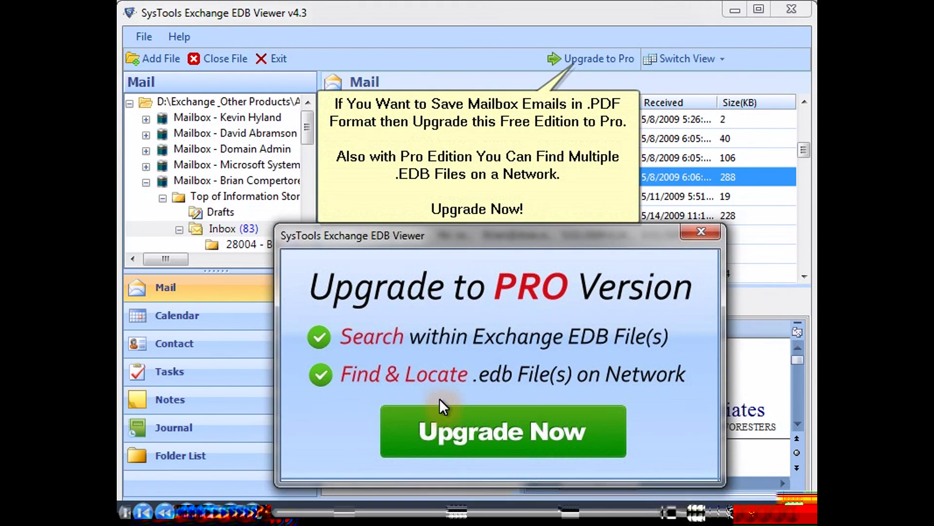